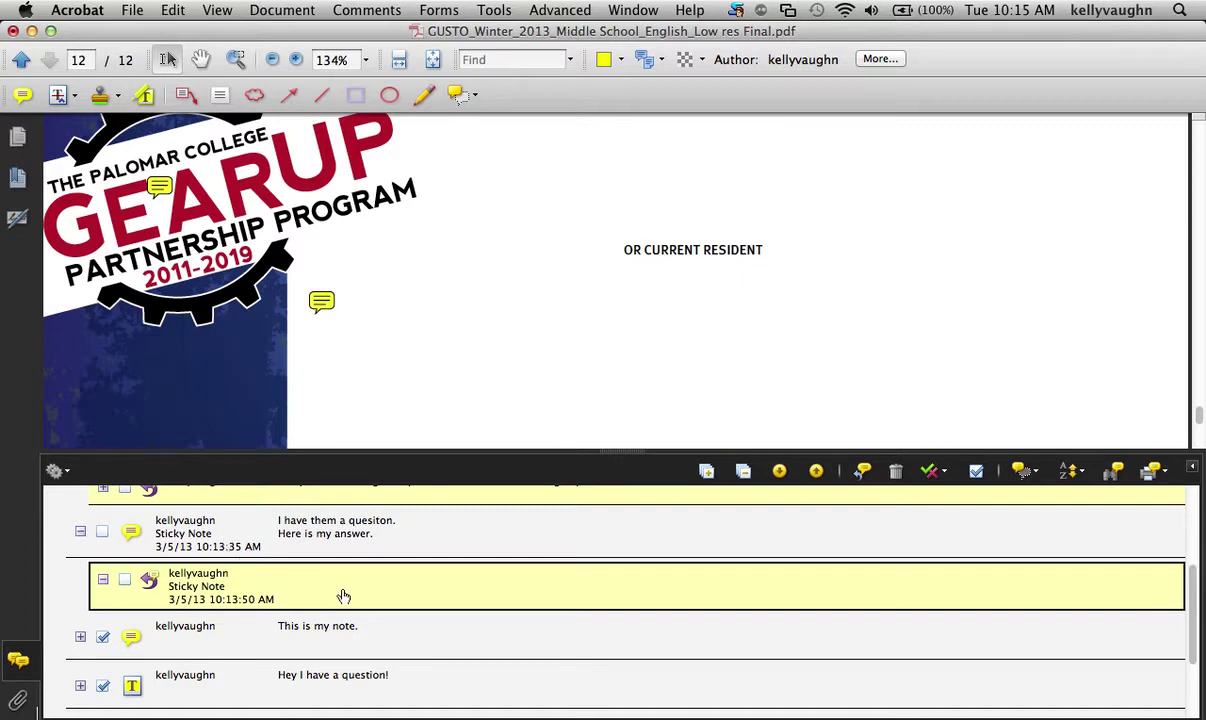
left_click(366, 10)
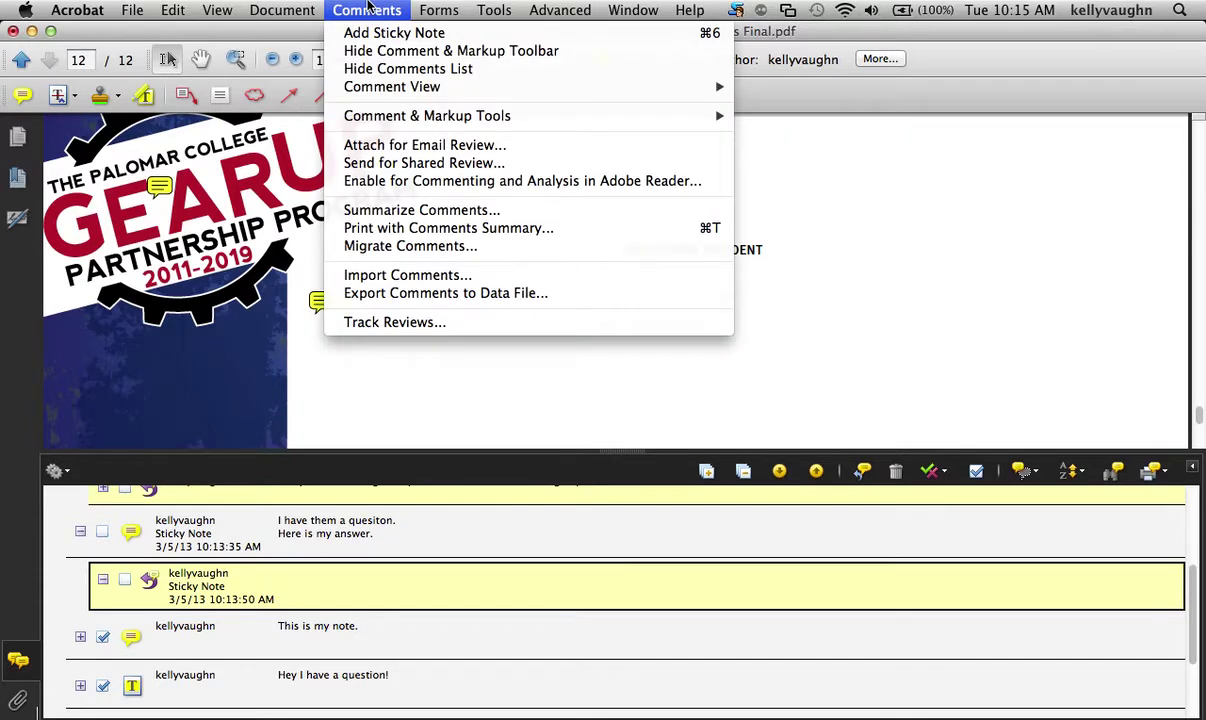
left_click(368, 8)
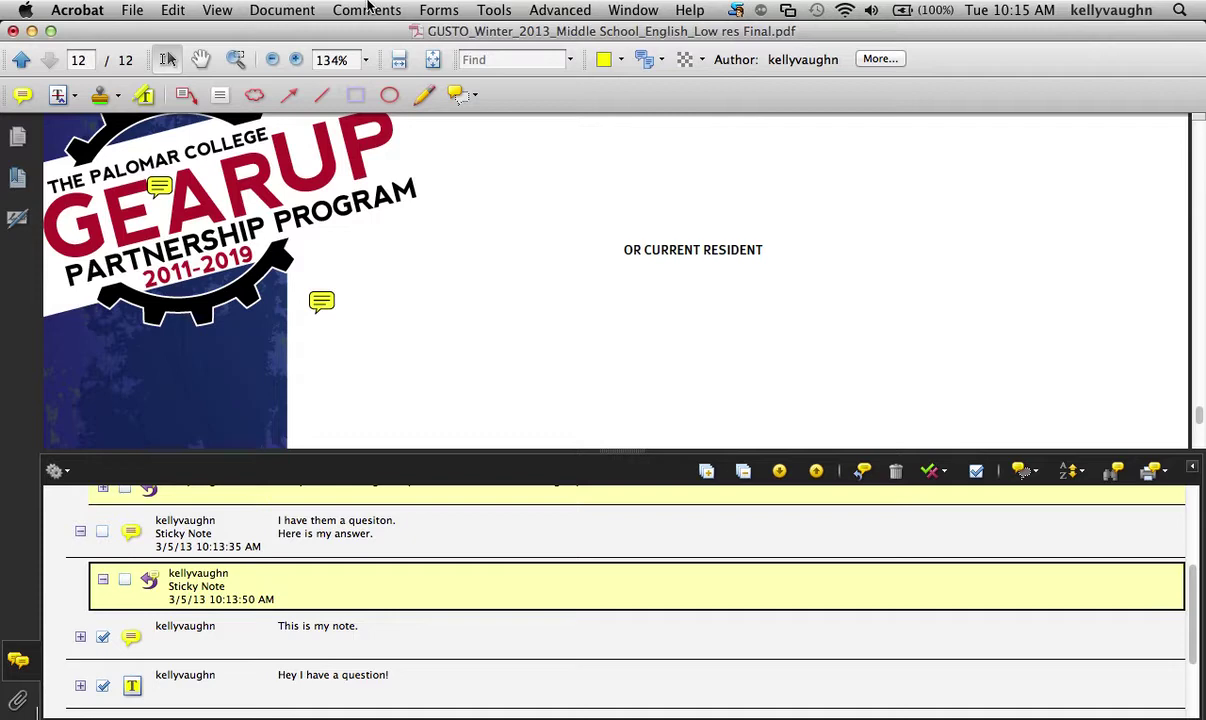
Save a copy of the commented PDF to the Desktop under its existing file name
key("super+shift+s")
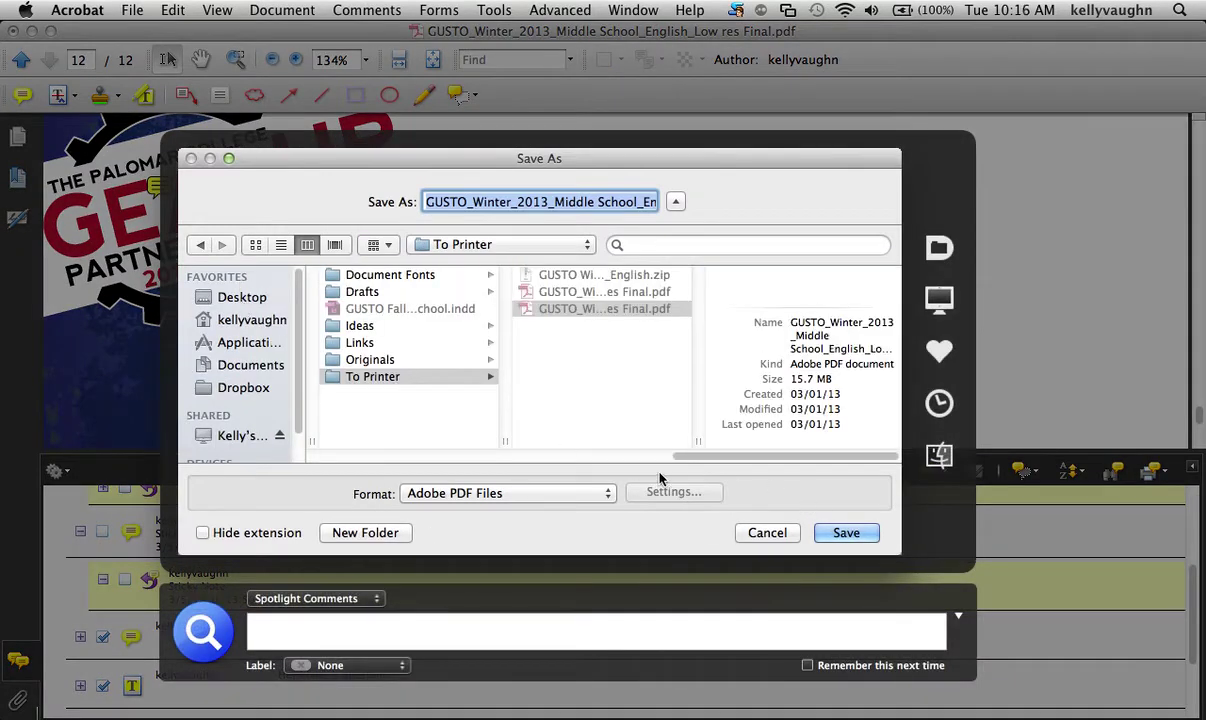
left_click(245, 298)
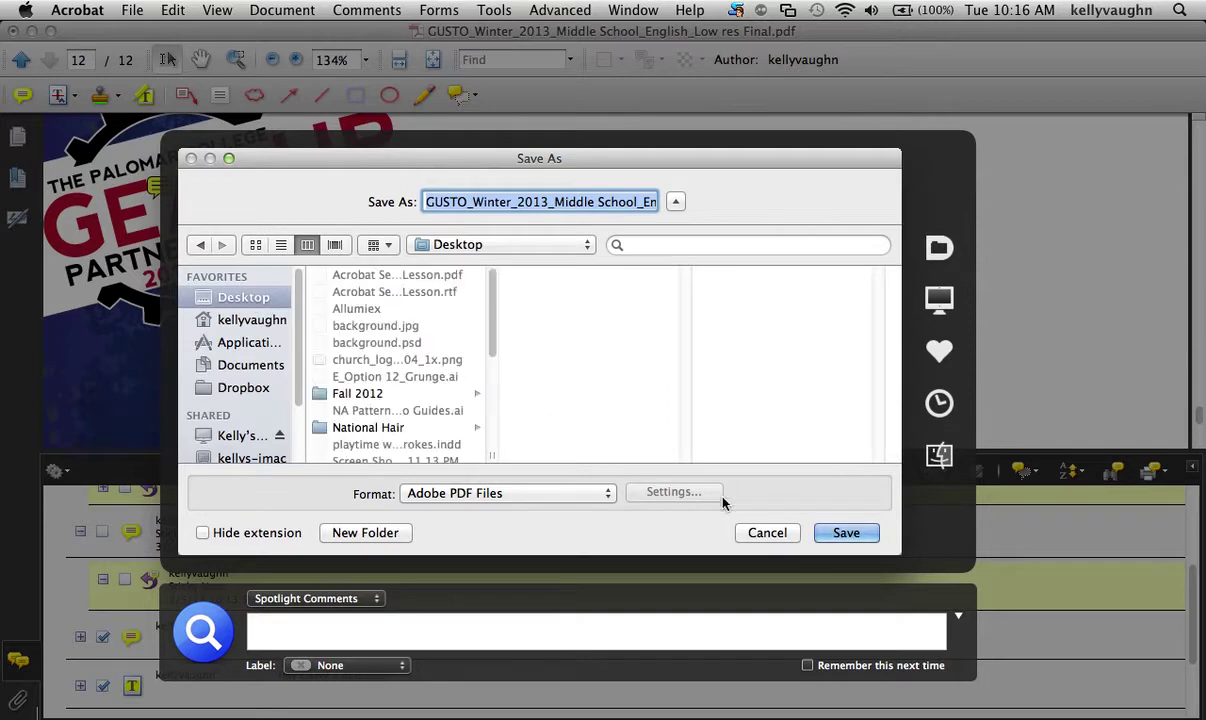
left_click(842, 531)
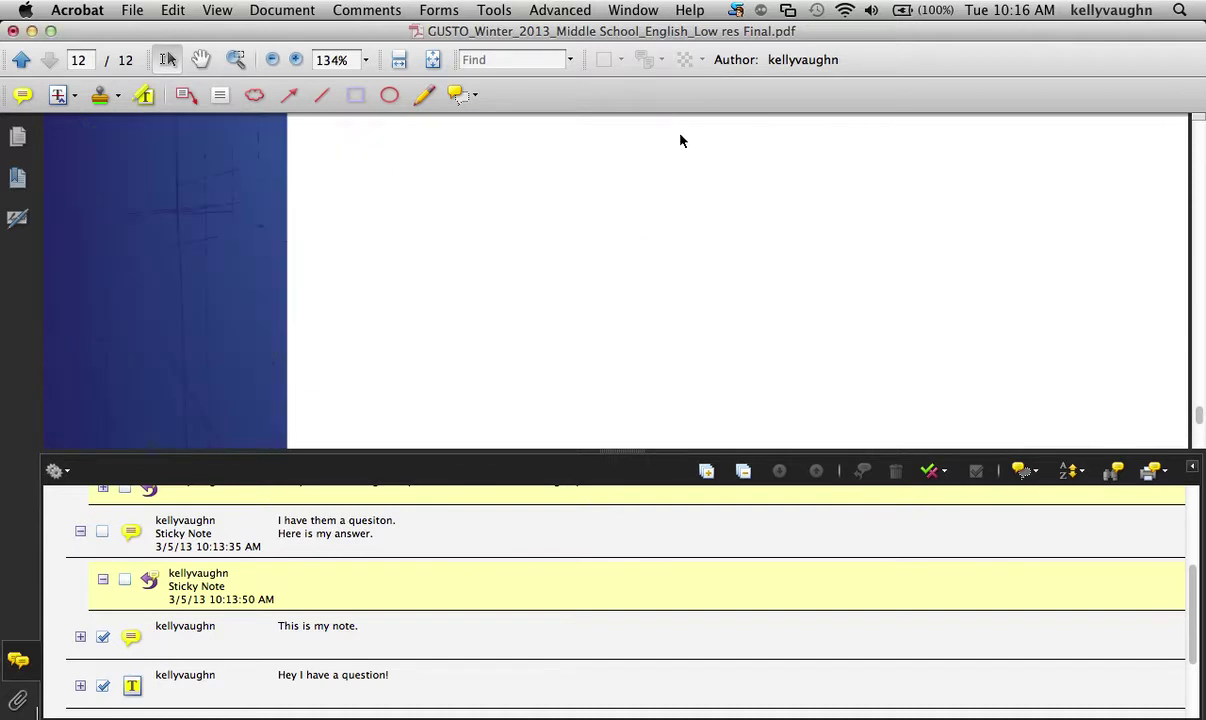
Export the document's comments to an Acrobat FDF data file on the Desktop
left_click(388, 10)
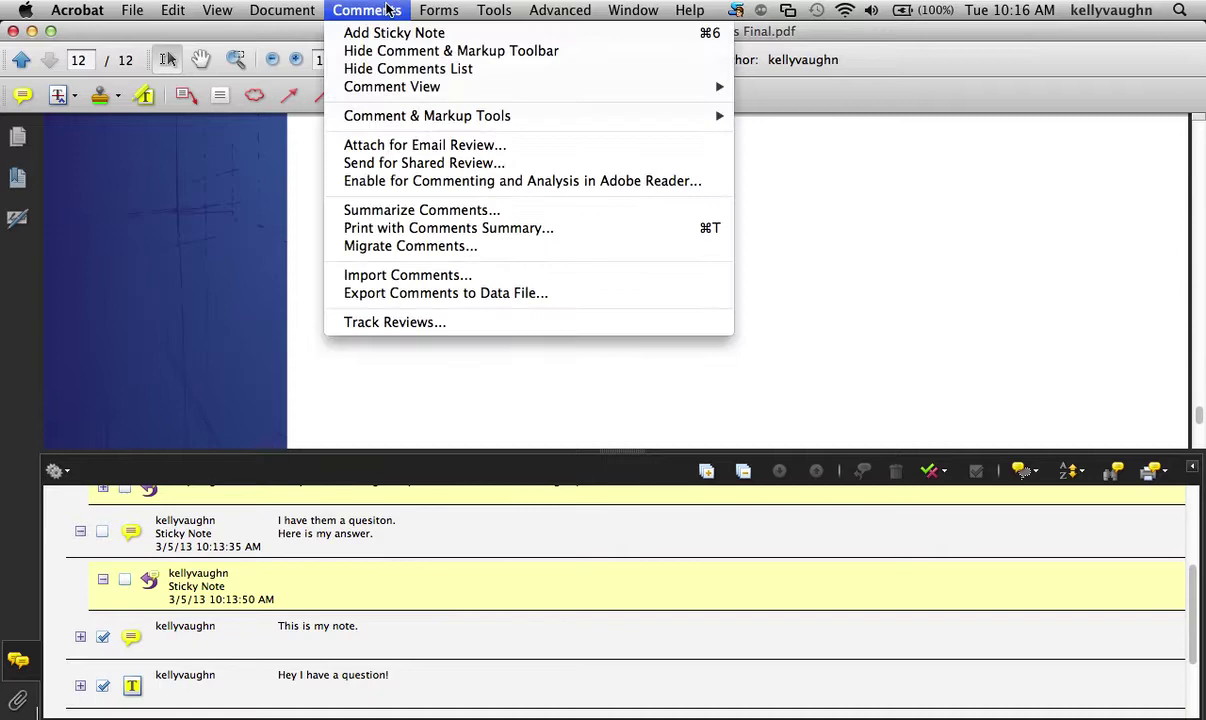
left_click(397, 293)
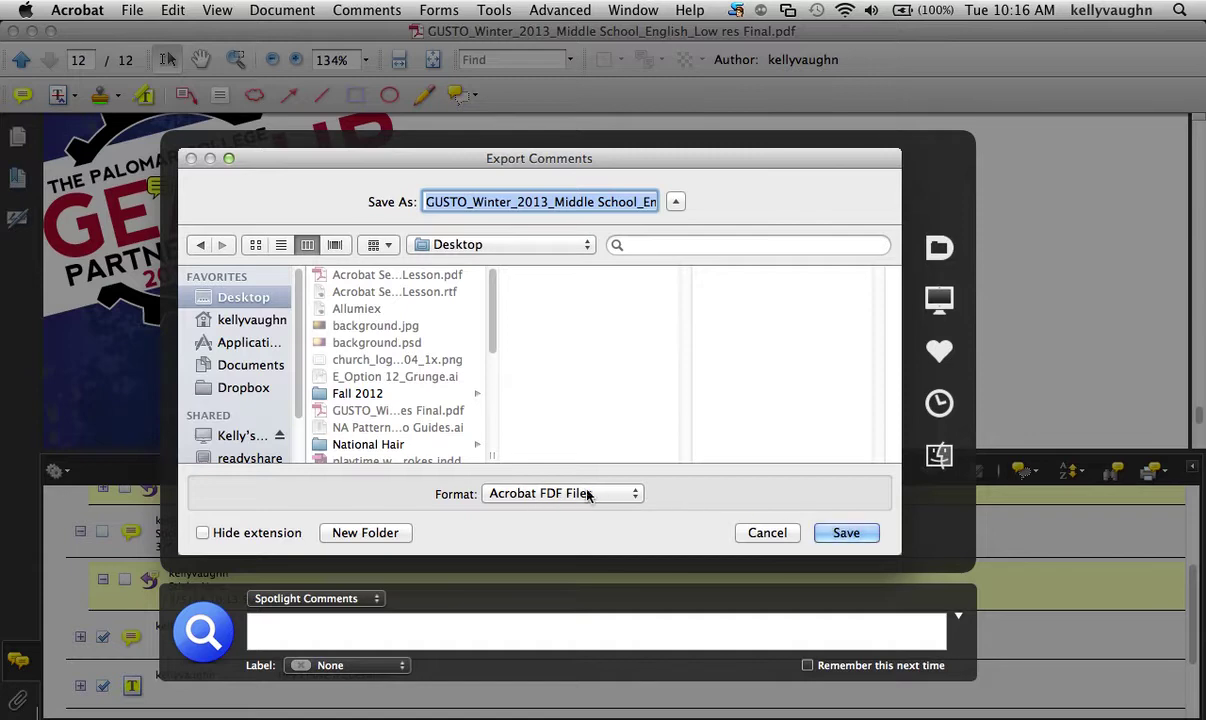
left_click(843, 535)
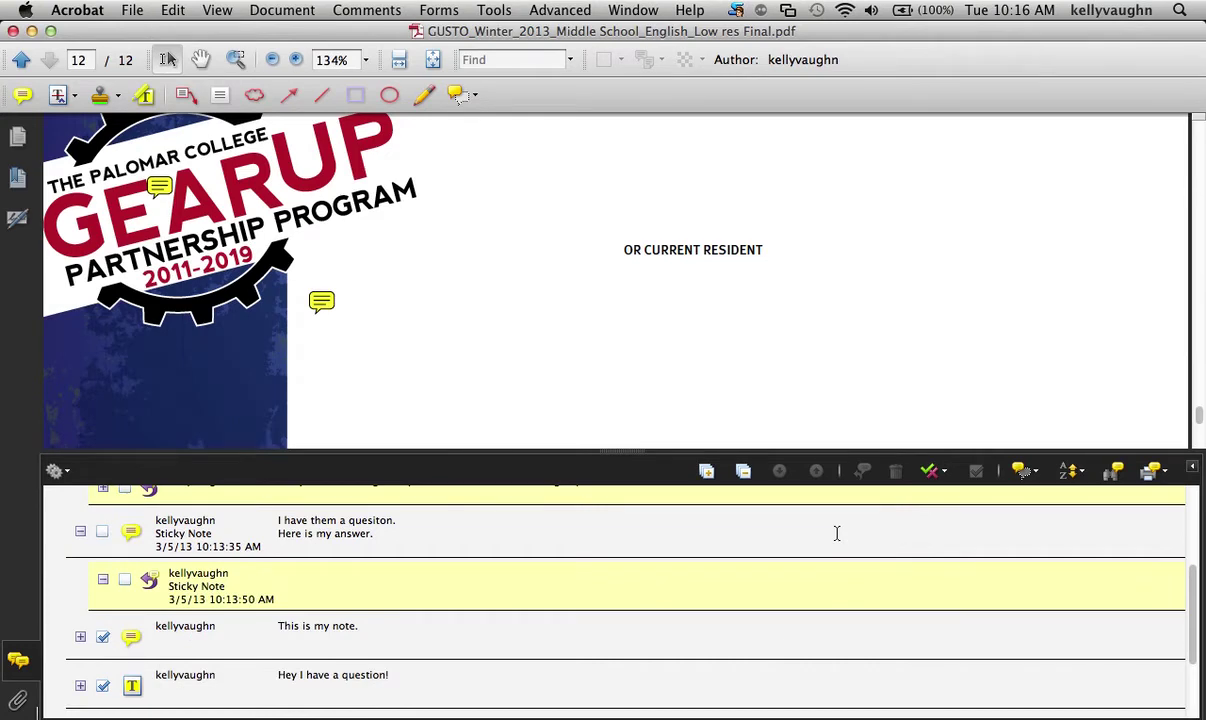
Close the commented PDF and open the second recent file named GUSTO_Winter_2013_Middle School_English_Low res Final.pdf
key("super+w")
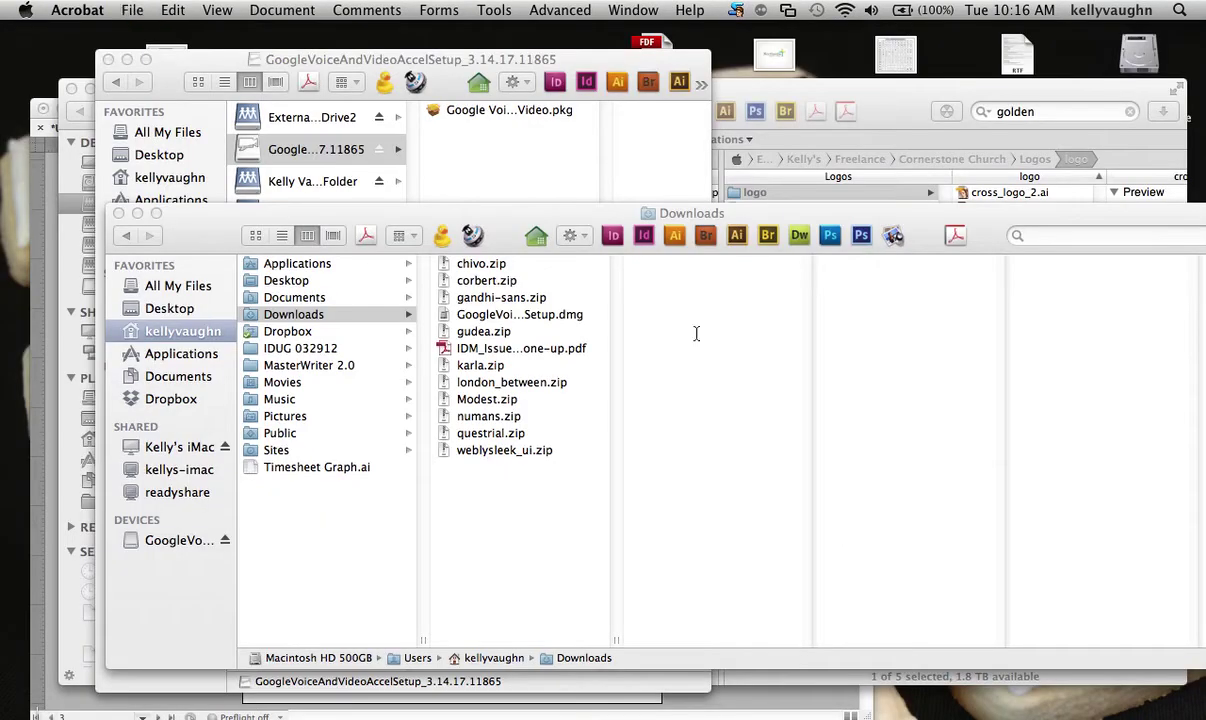
left_click(126, 9)
mouse_move(175, 70)
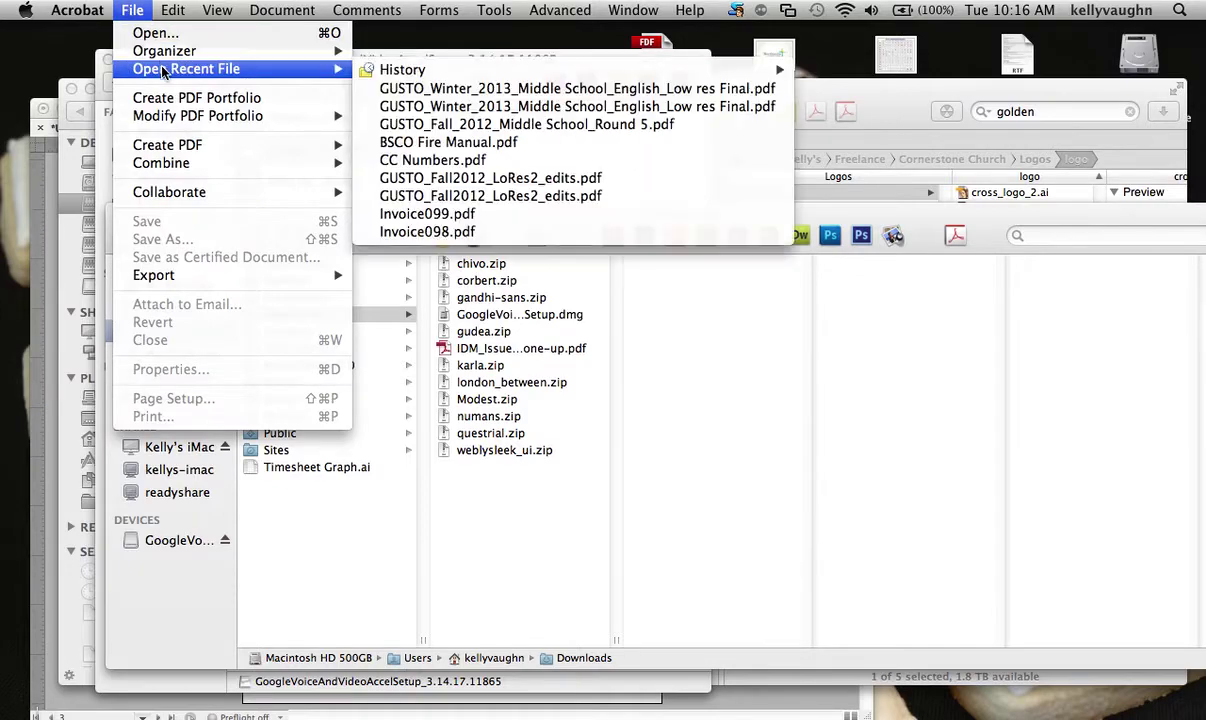
left_click(500, 106)
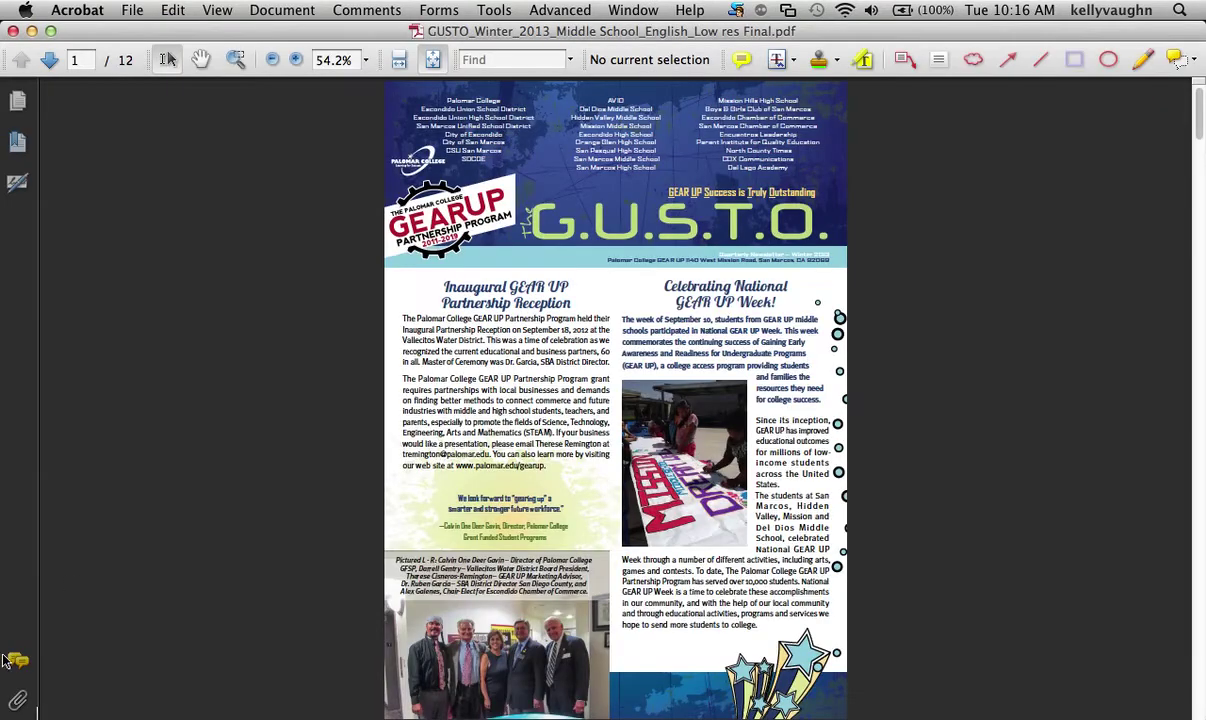
Show the comments list of the reopened PDF and go to page 12
left_click(19, 660)
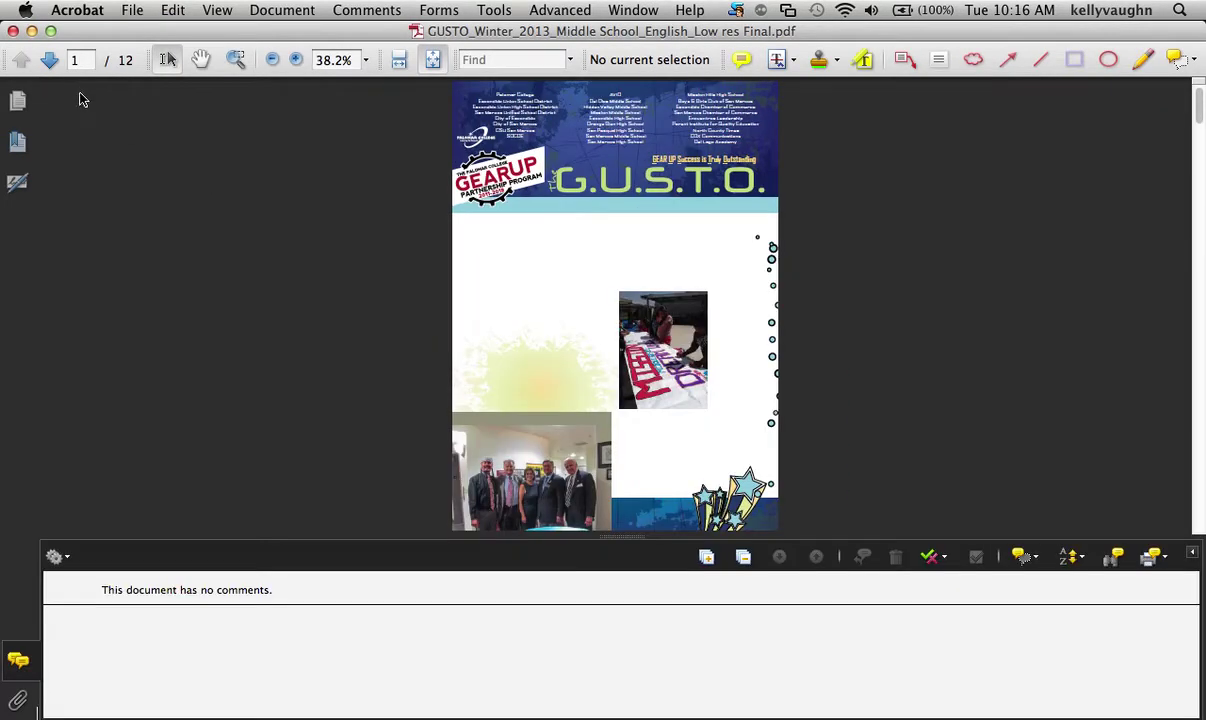
left_click(75, 63)
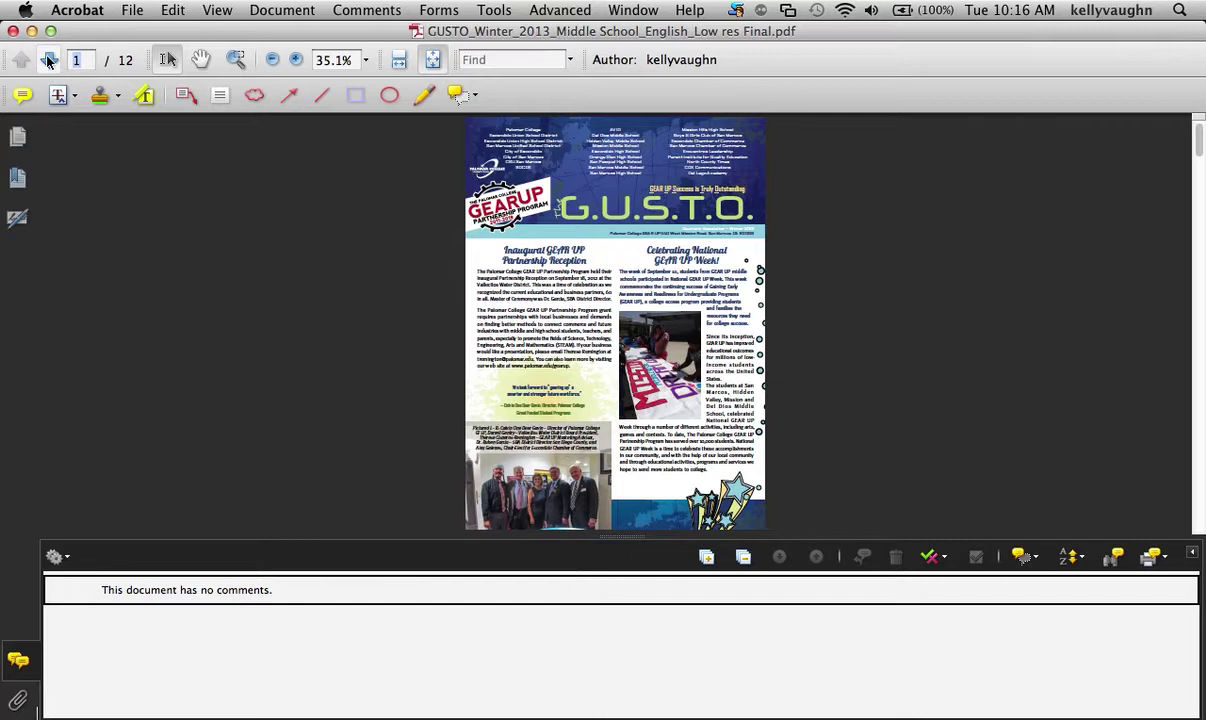
type("12")
key("Return")
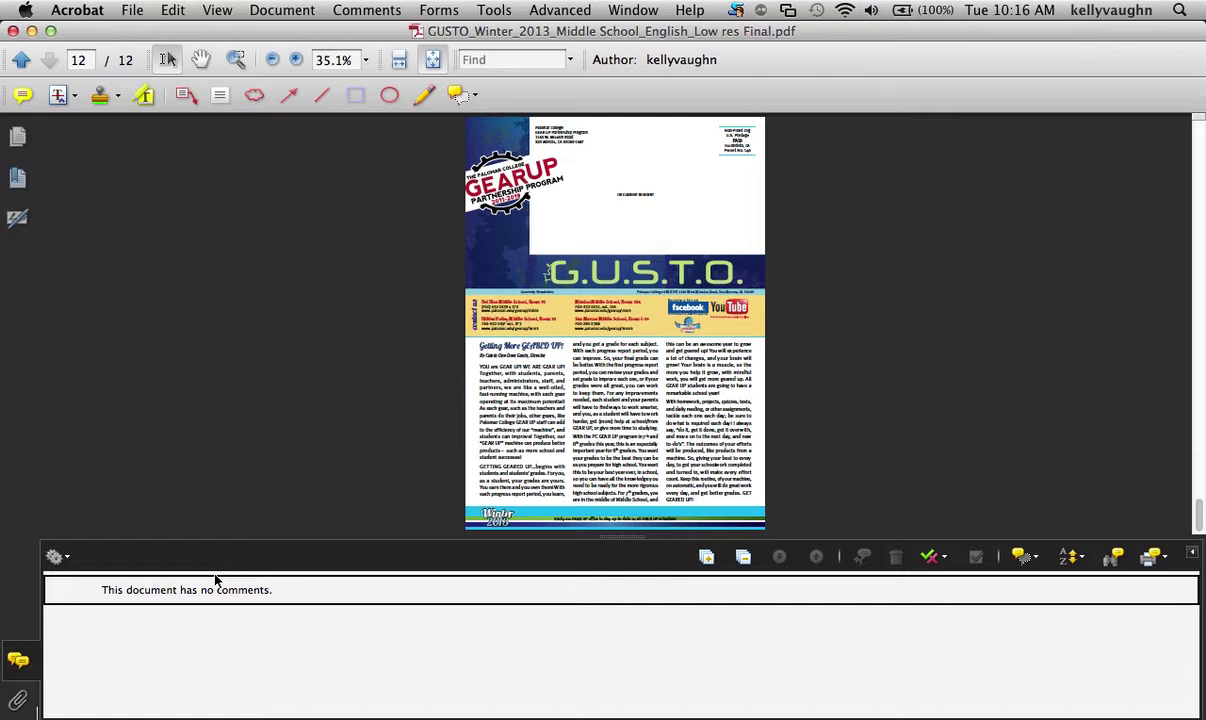
Import the comments from GUSTO_Winter_2013_Middle School_English_Low res Final.fdf on the Desktop, accepting comments from a different document version
left_click(288, 9)
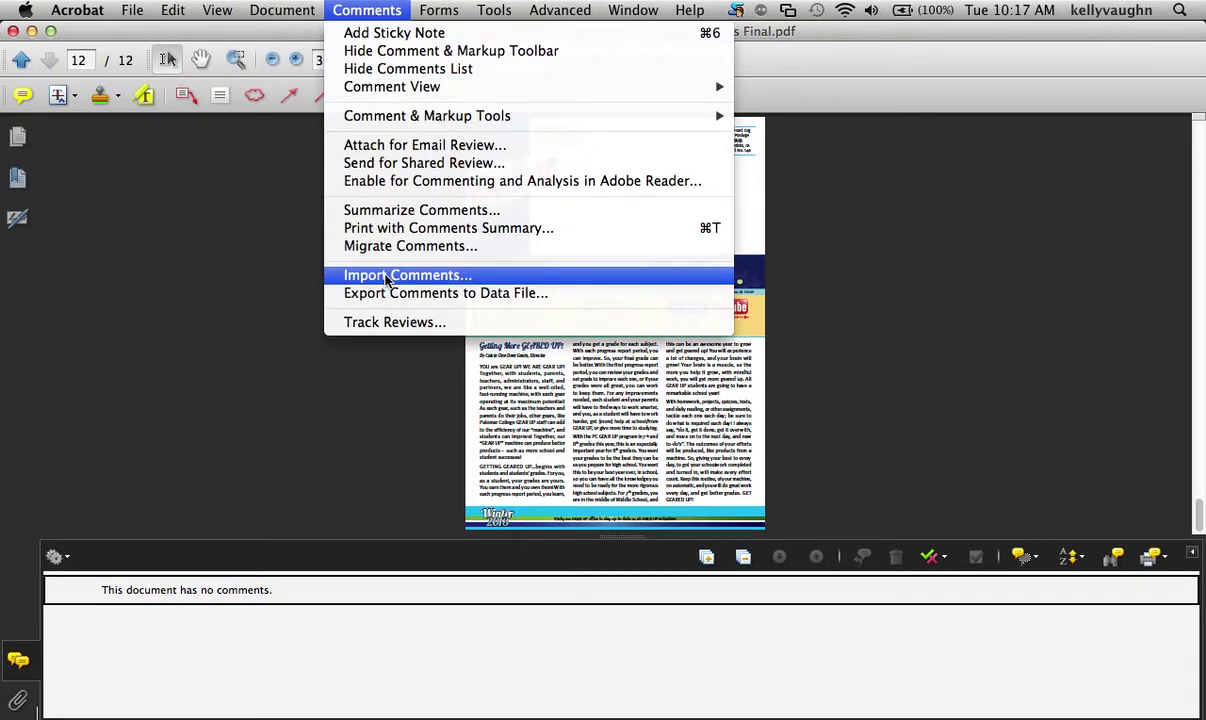
left_click(387, 276)
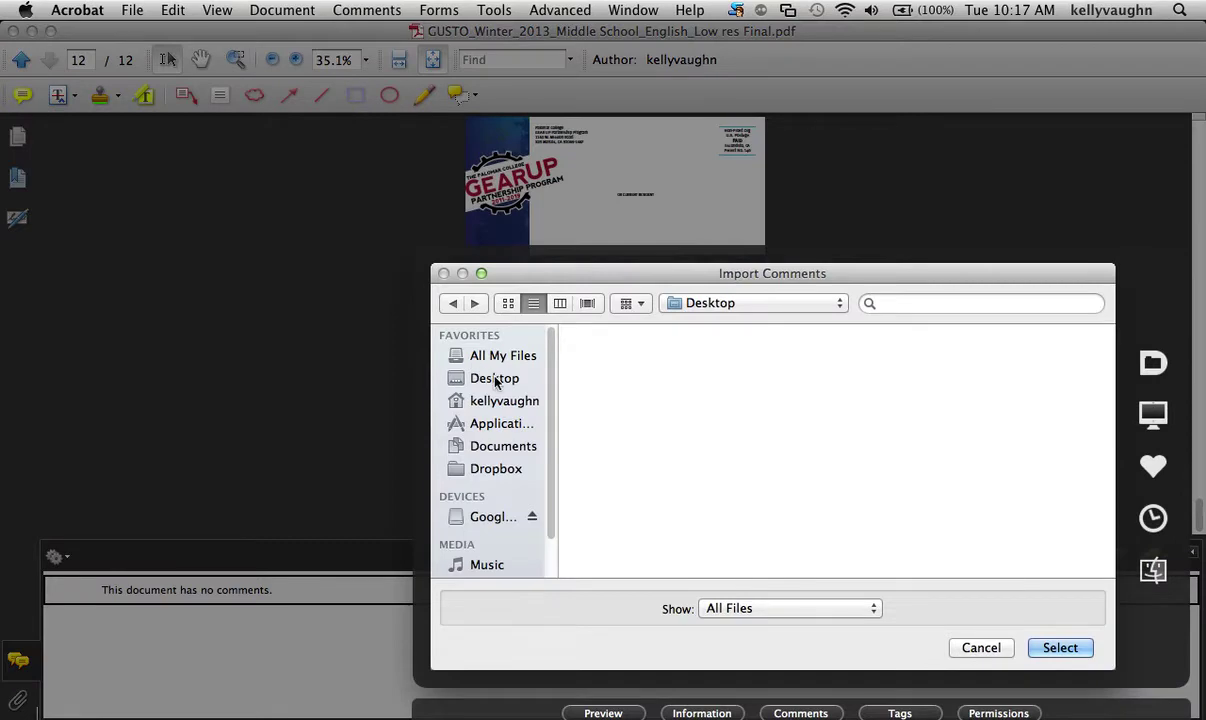
left_click(494, 379)
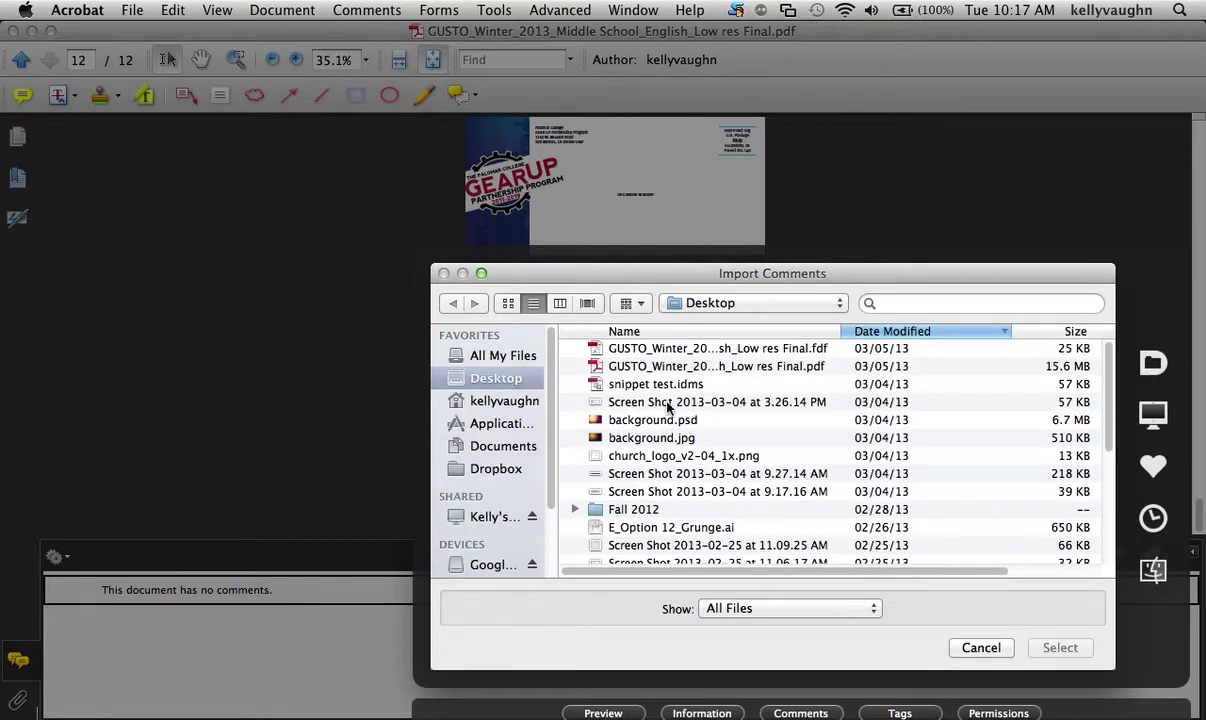
left_click(812, 350)
left_click(1062, 650)
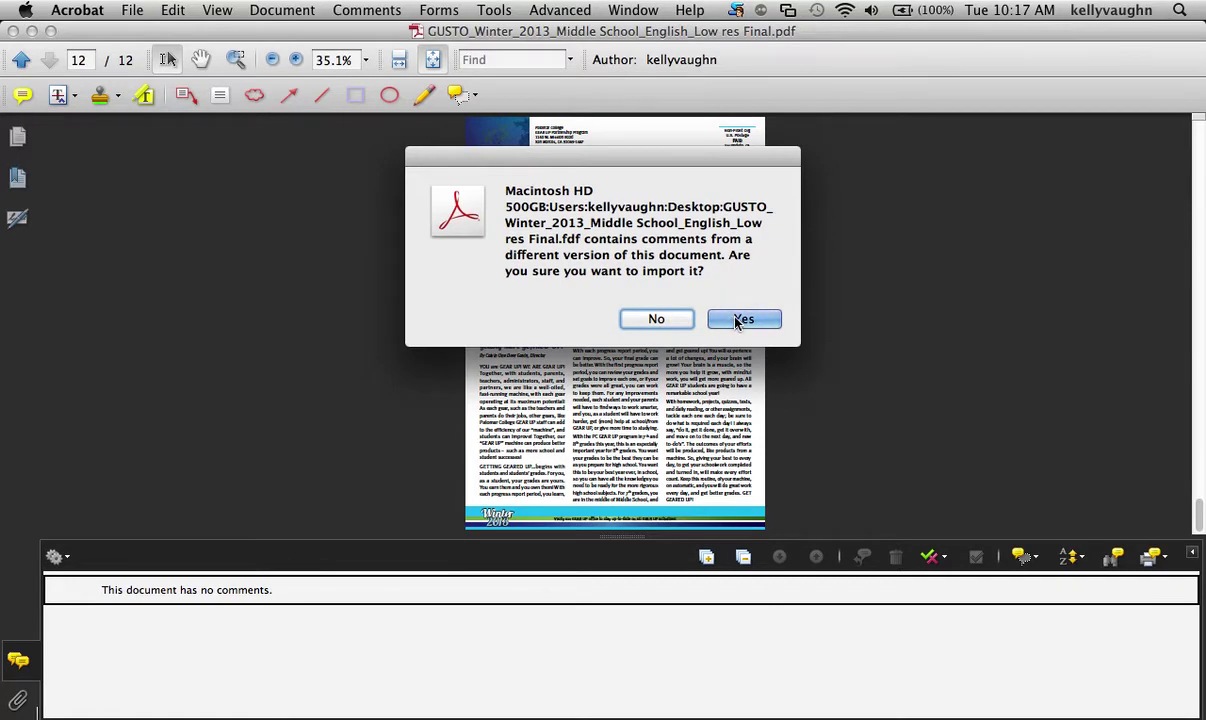
left_click(740, 319)
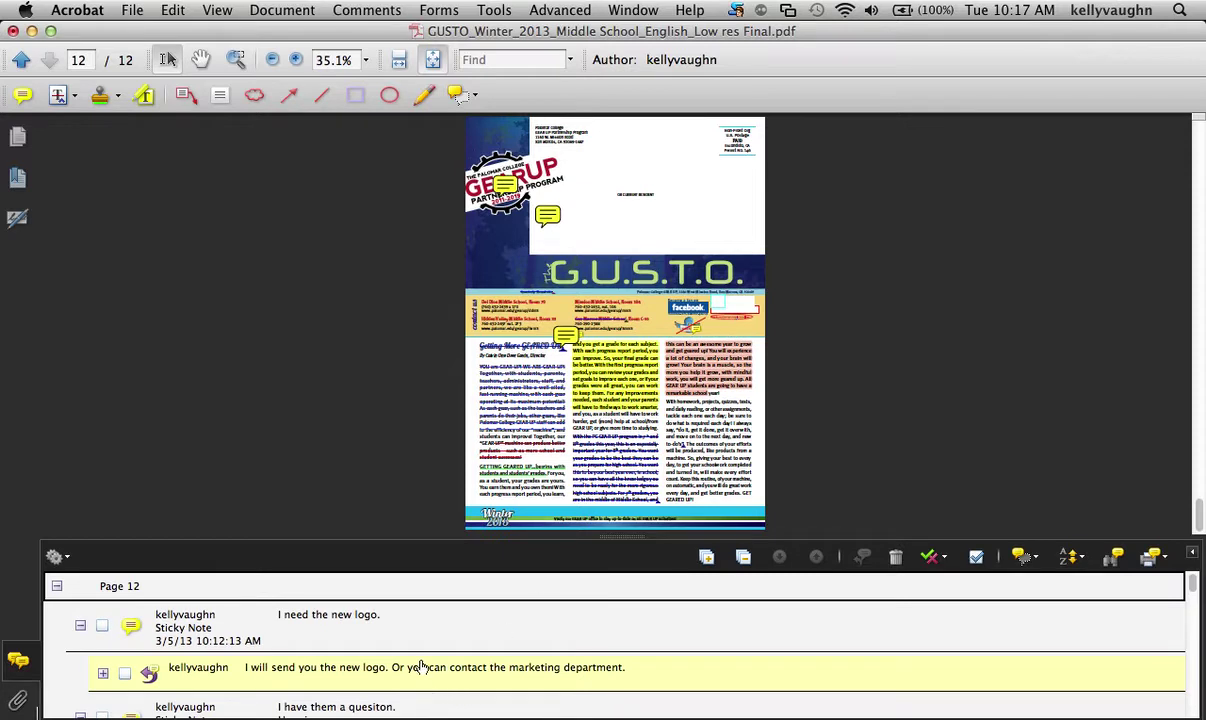
Review the imported comments on page 12, both in the comments list and on the page zoomed to fit its width
left_click(457, 638)
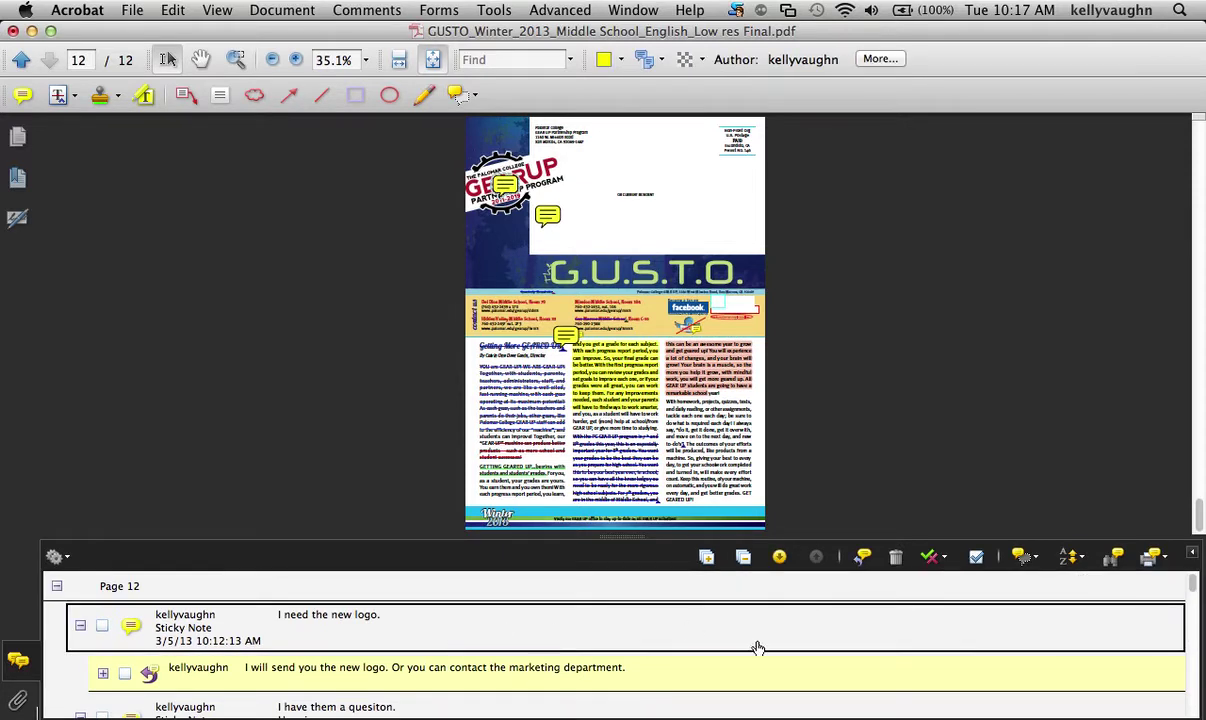
scroll(760, 648, "down", 5)
left_click(686, 647)
left_click(686, 649)
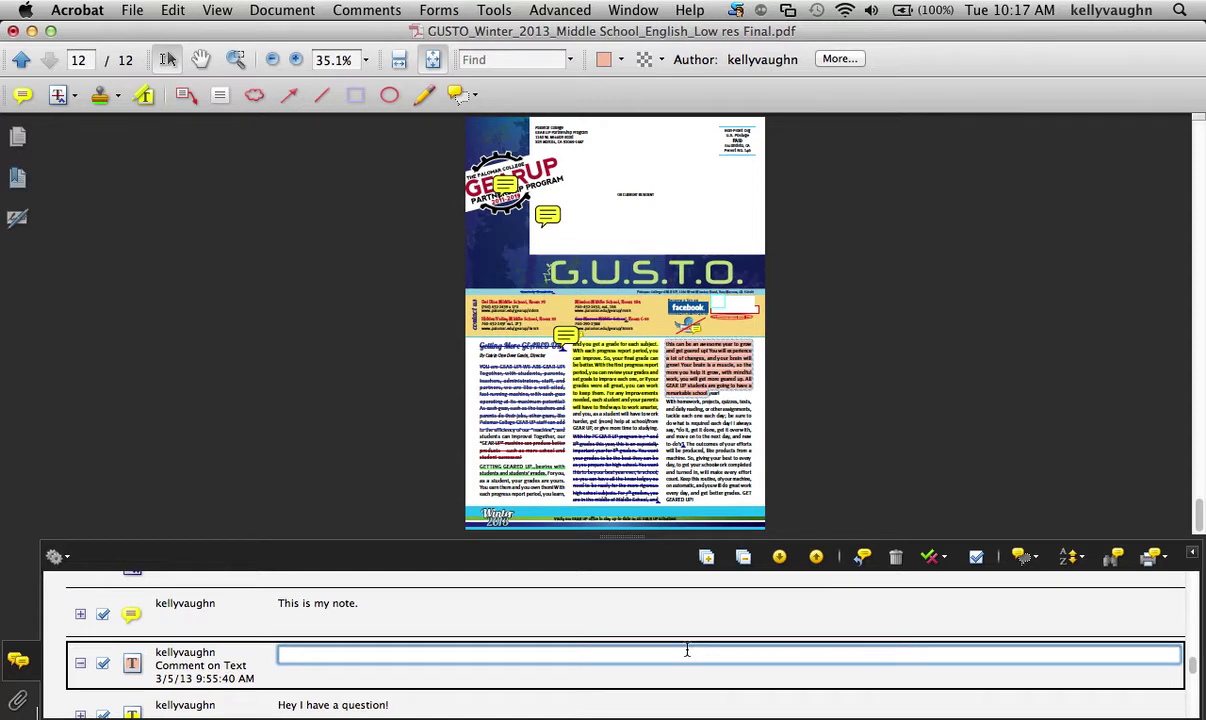
left_click(642, 626)
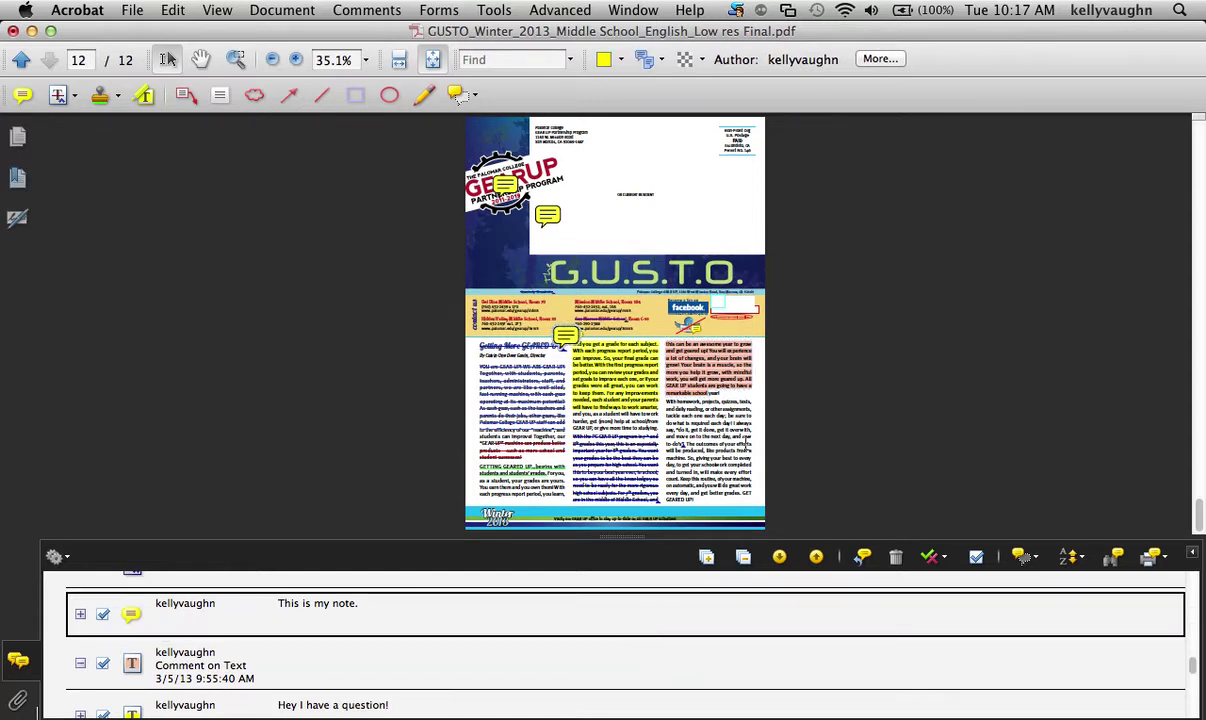
key("super+2")
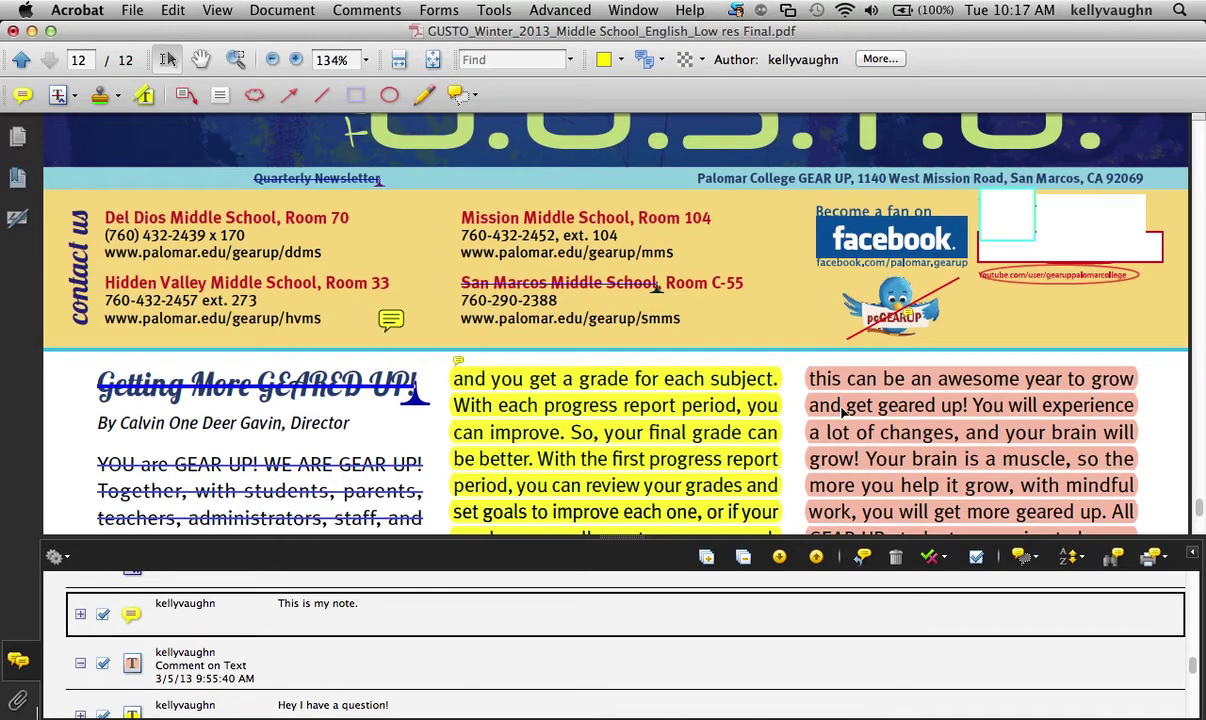
key("Down")
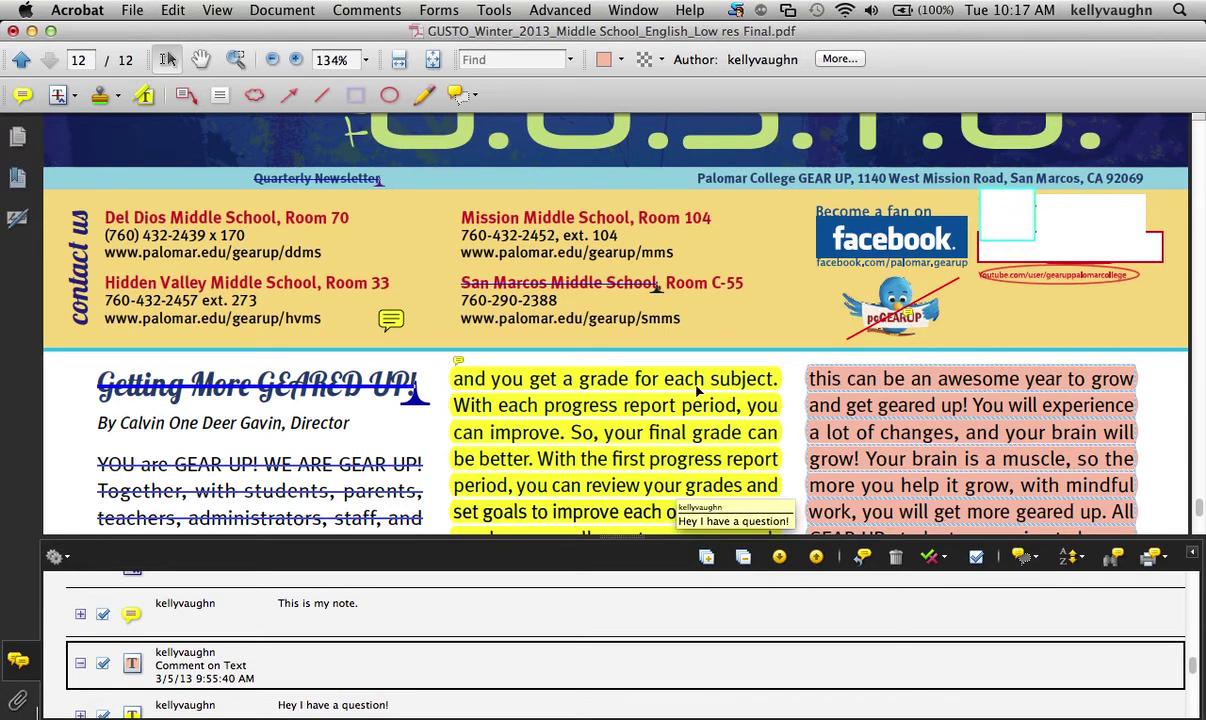
scroll(693, 375, "down", 3)
scroll(693, 375, "down", 2)
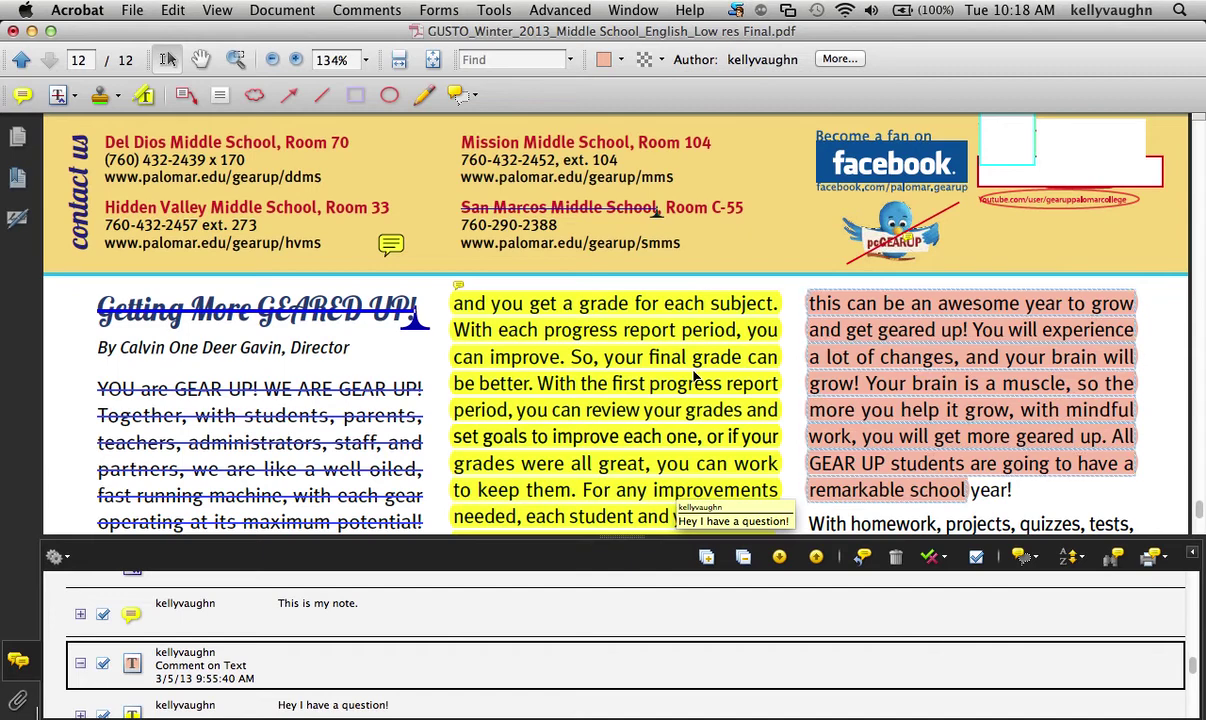
left_click(355, 8)
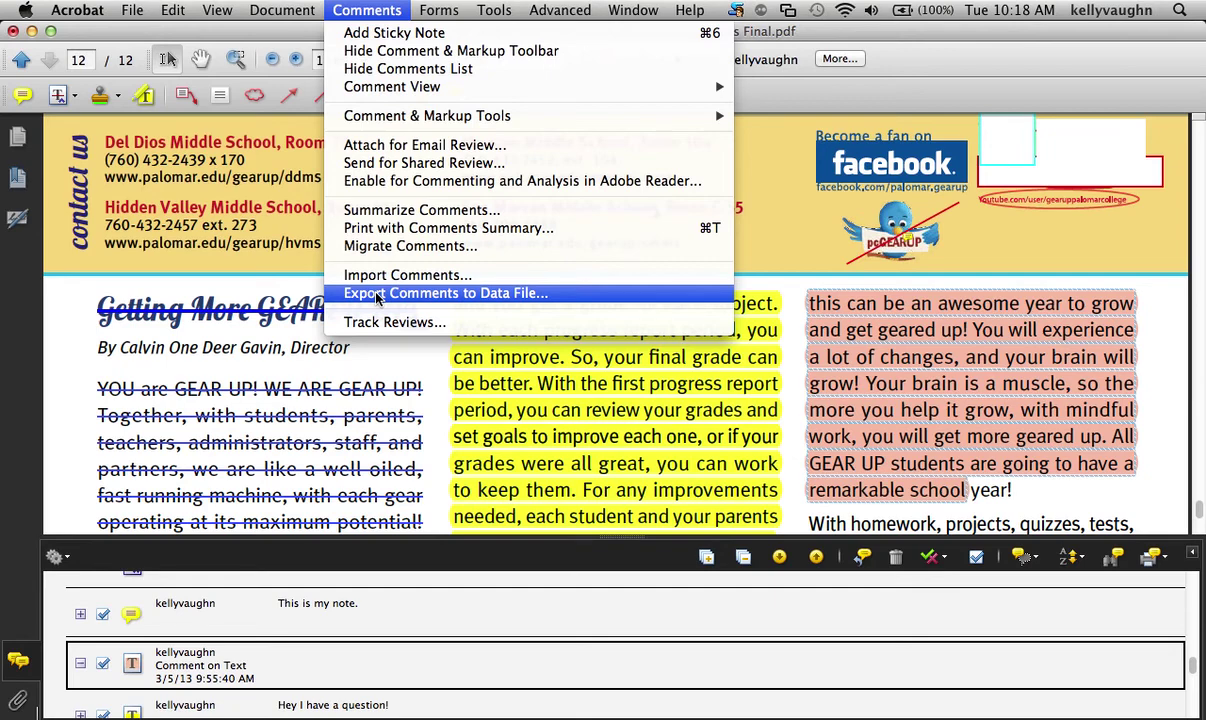
left_click(368, 6)
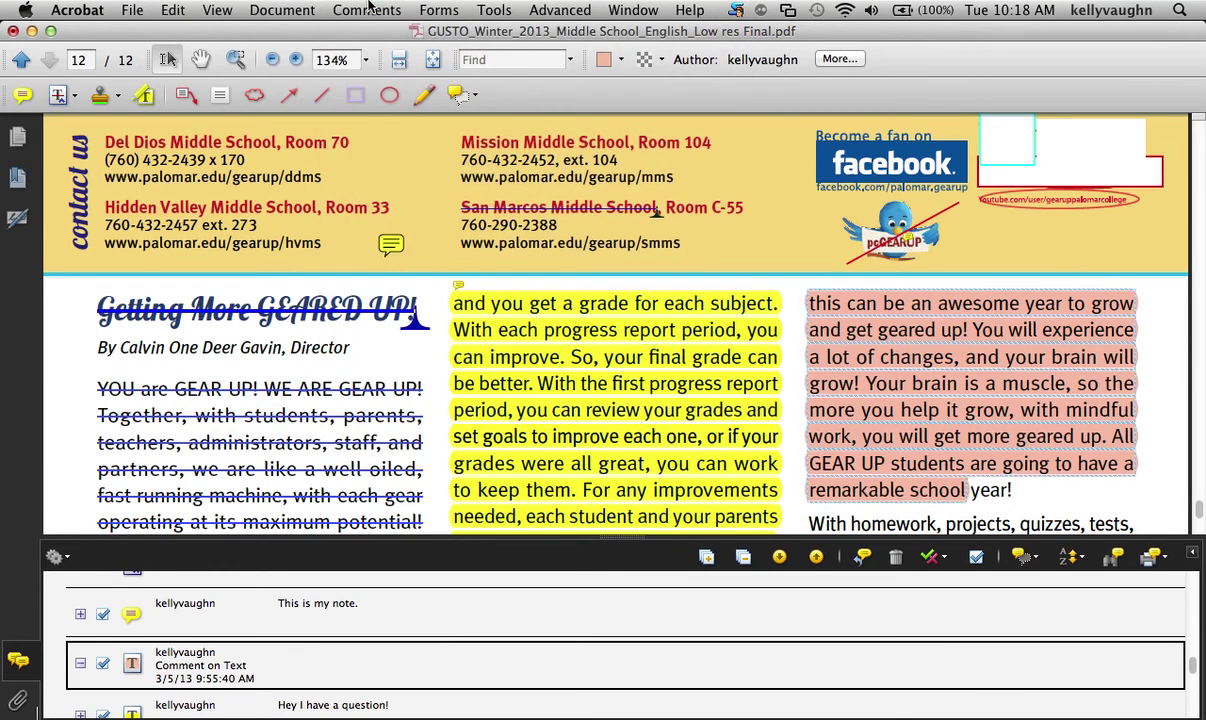